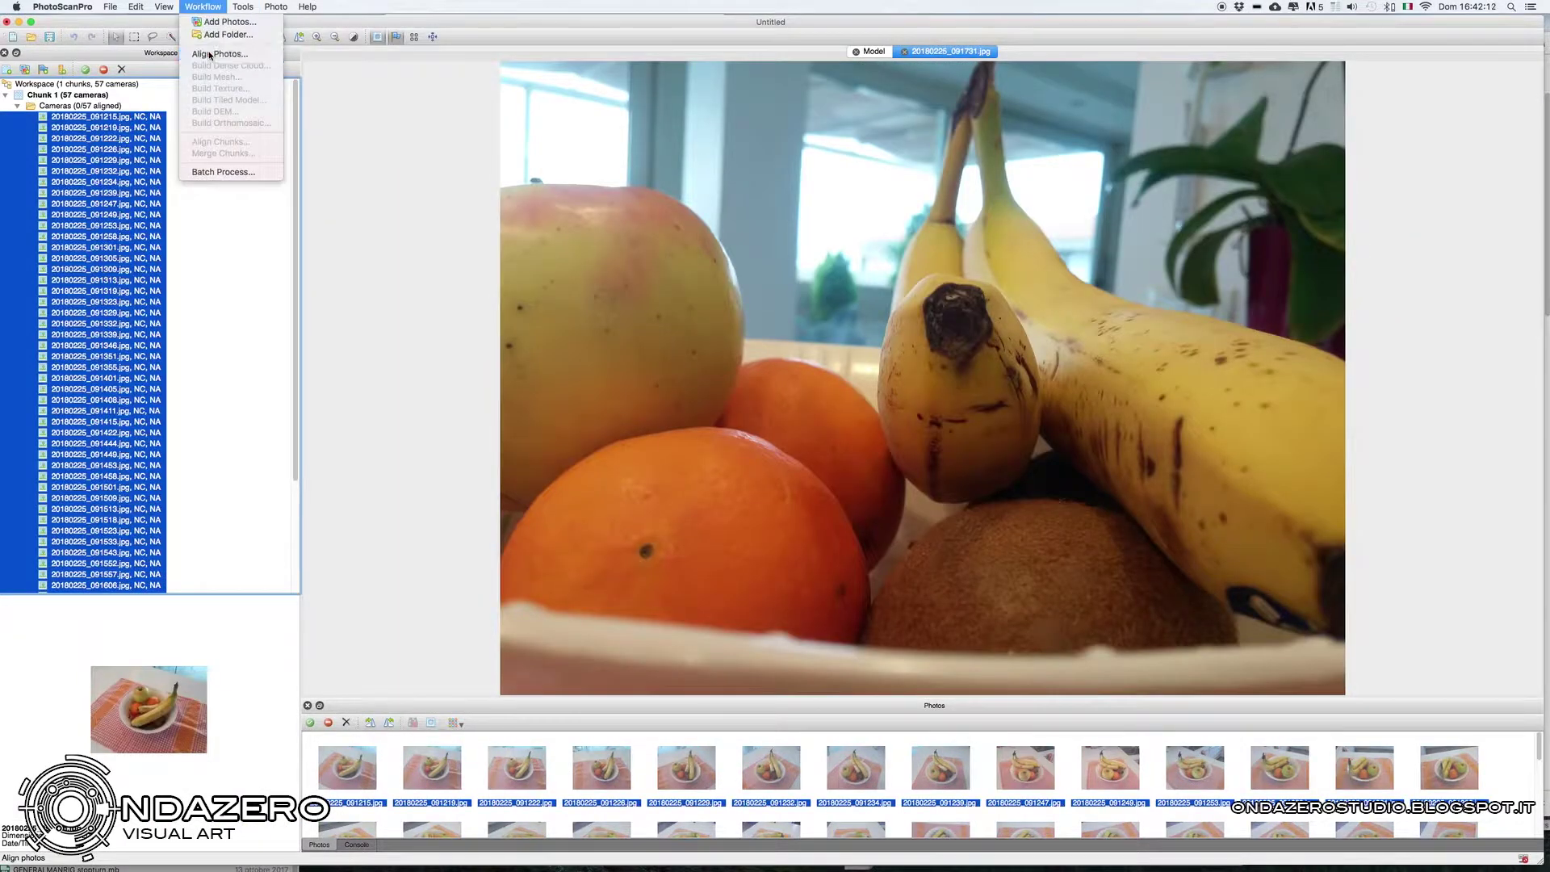
- Start aligning the fruit-bowl photo set in PhotoScan with Align Photos
left_click(210, 55)
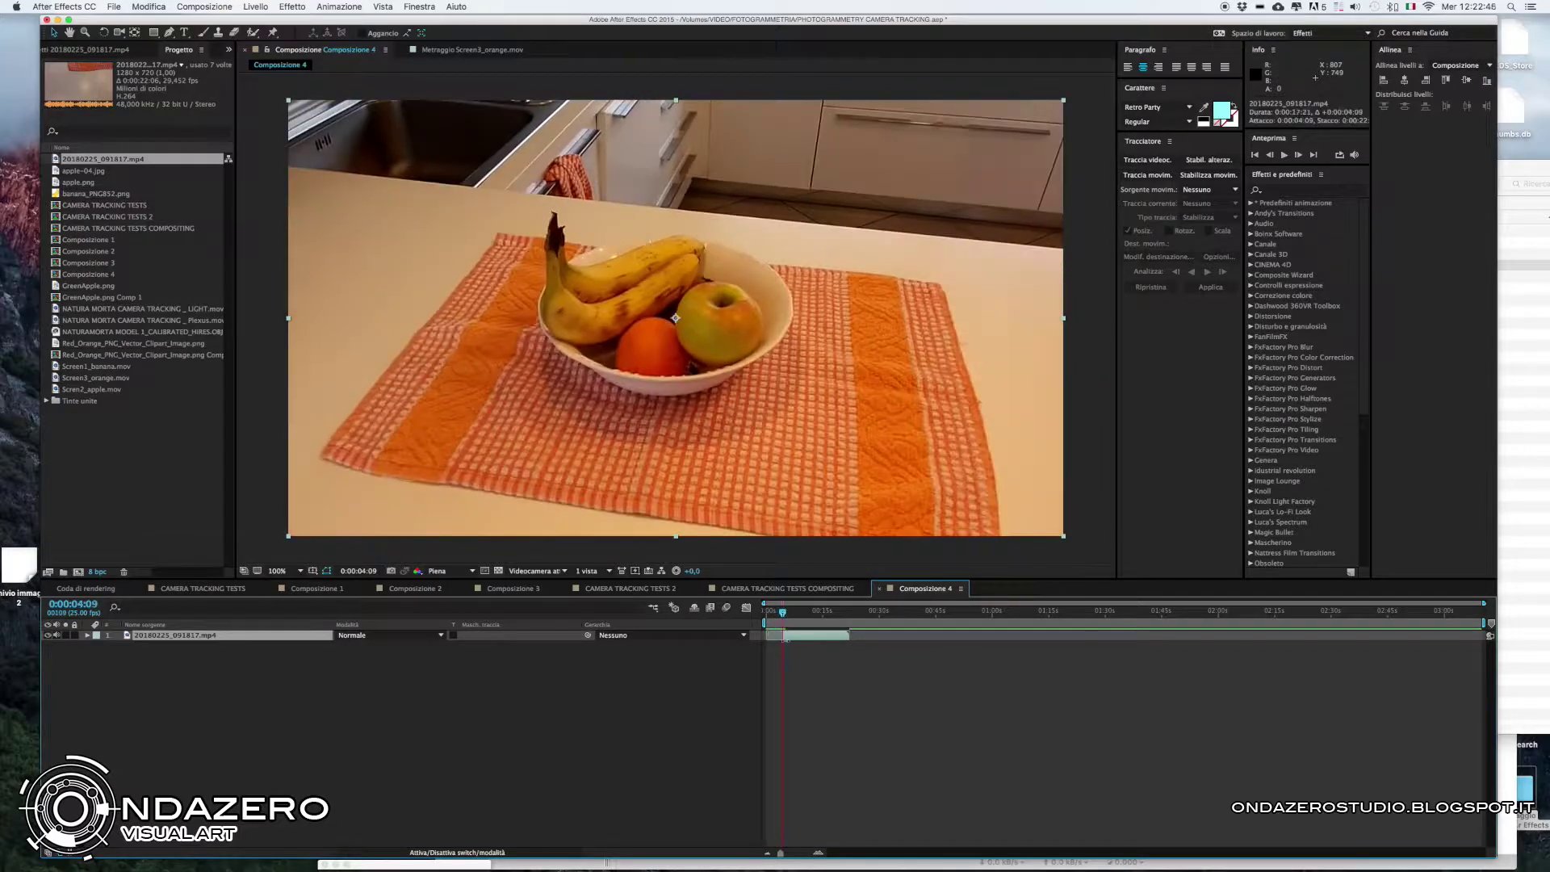
- Run the 3D Camera Tracker on the fruit-bowl footage layer
right_click(277, 636)
left_click(524, 747)
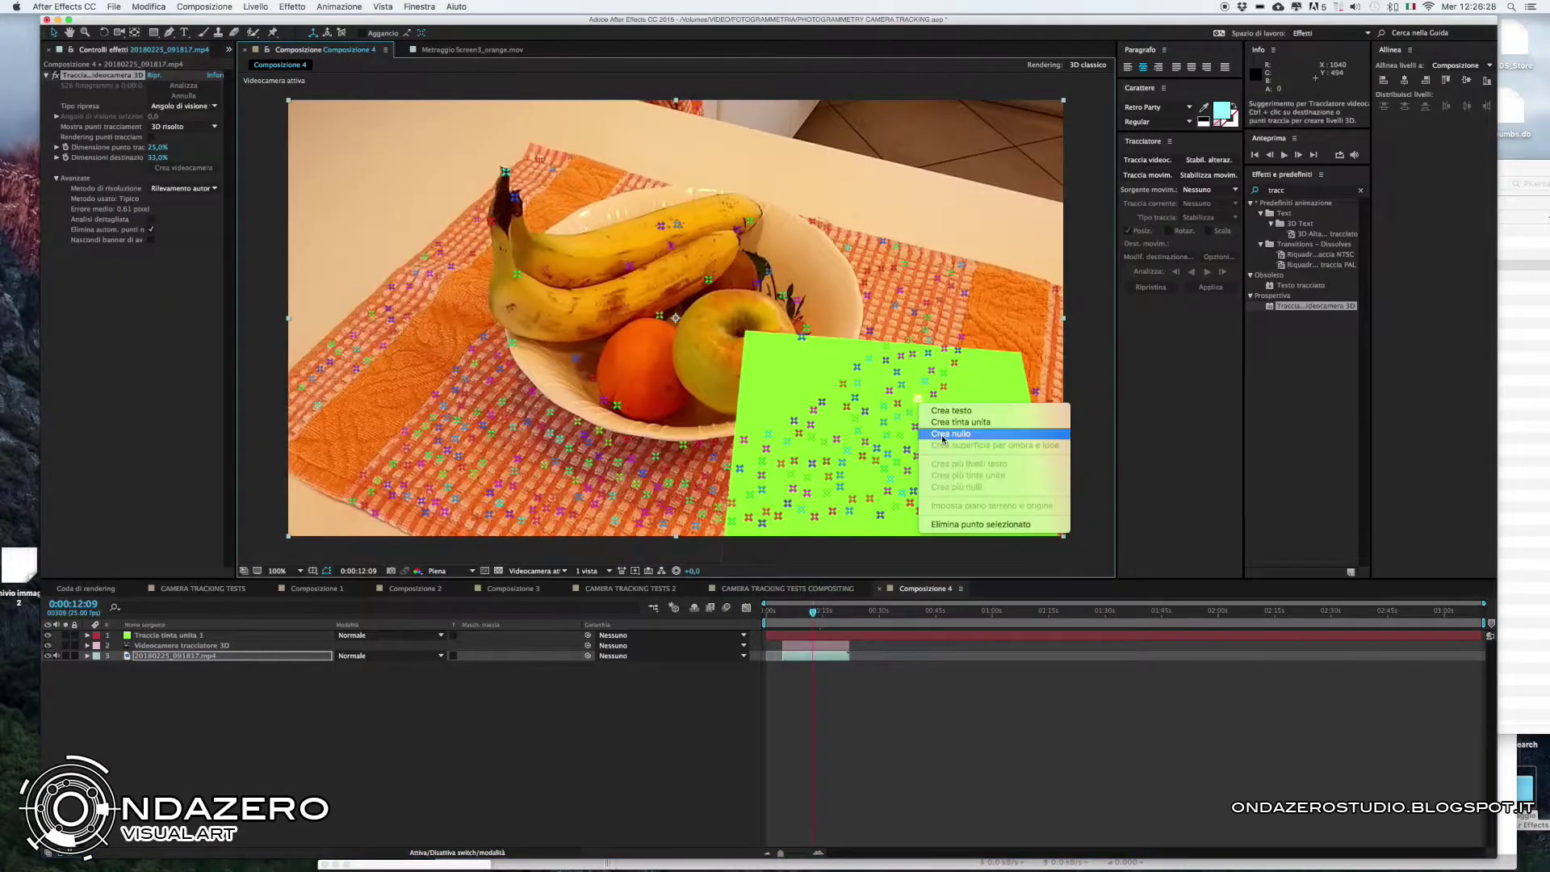
- Create a null layer from the selected track points
left_click(943, 434)
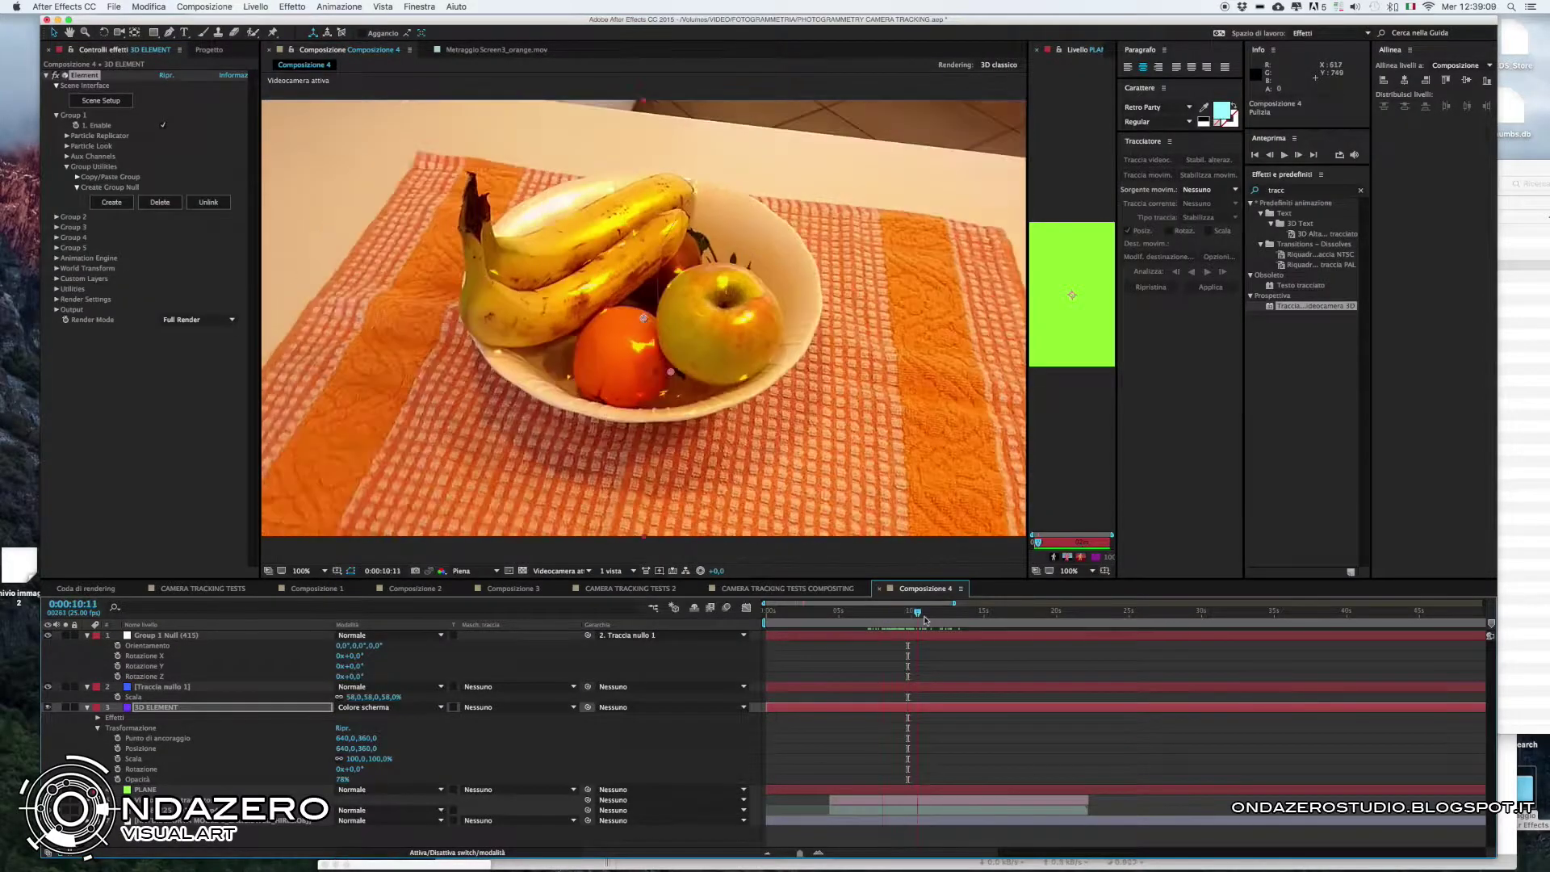
- Close Element 3D Scene Setup and return to the composition
left_click(254, 8)
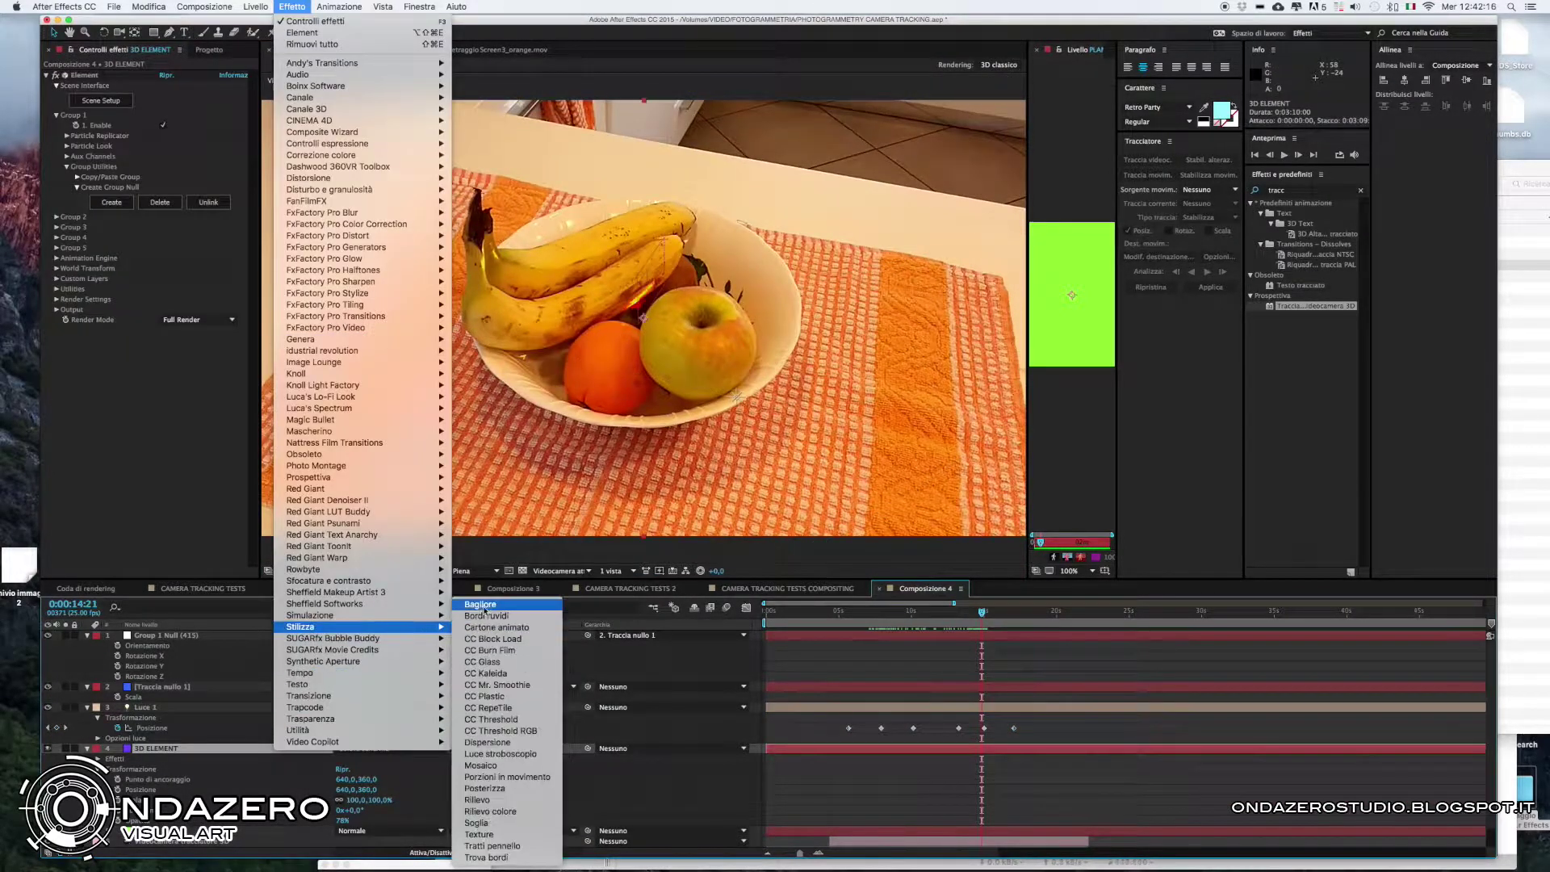
- Apply the Stilizza > Bagliore glow effect to the 3D ELEMENT layer
left_click(484, 609)
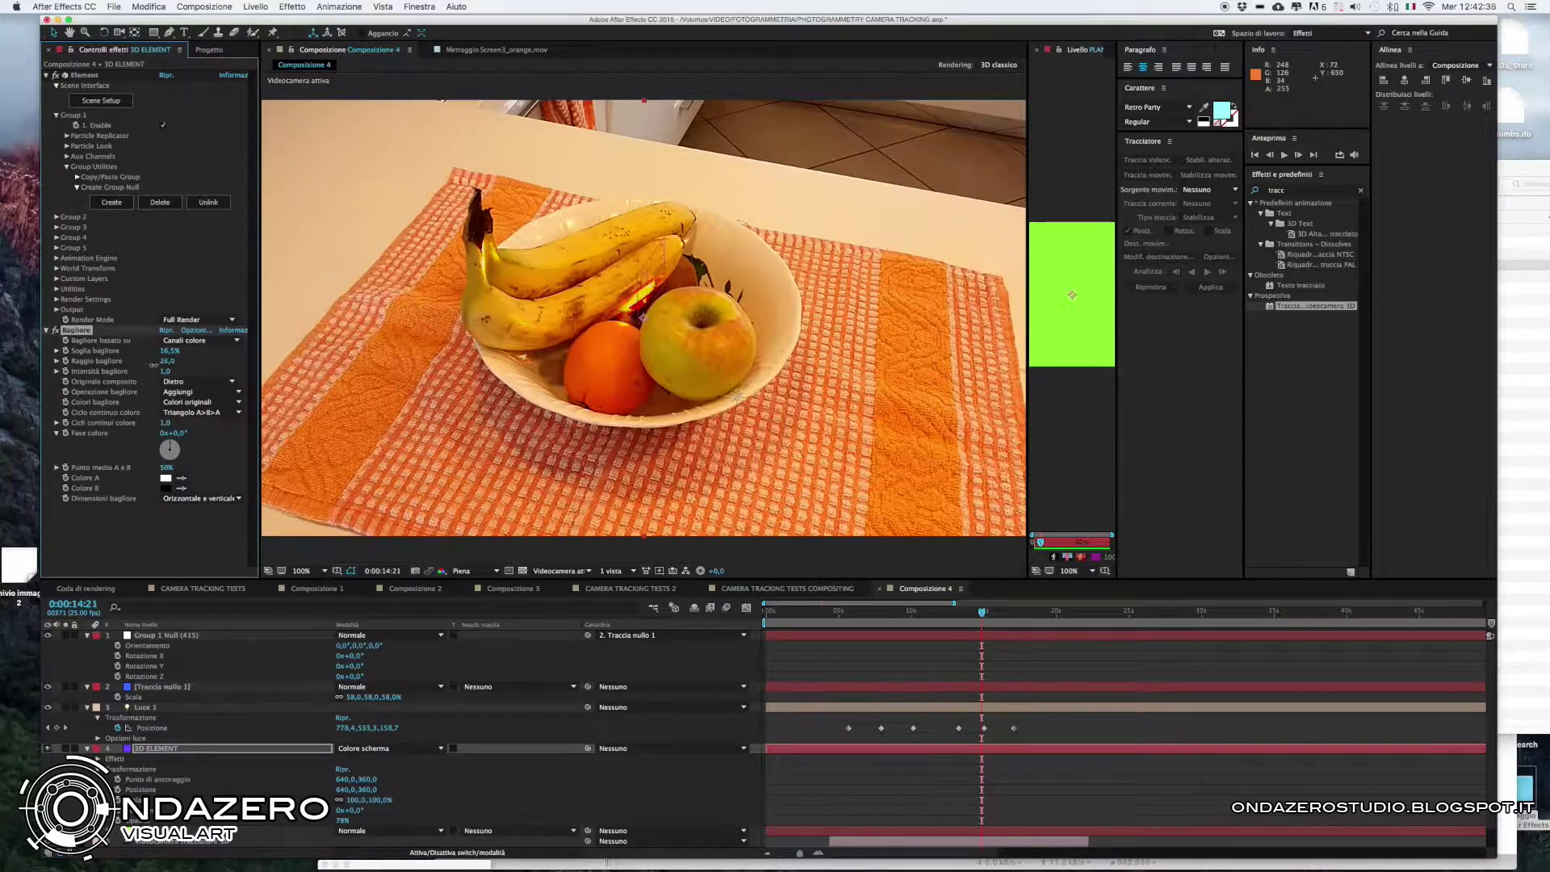